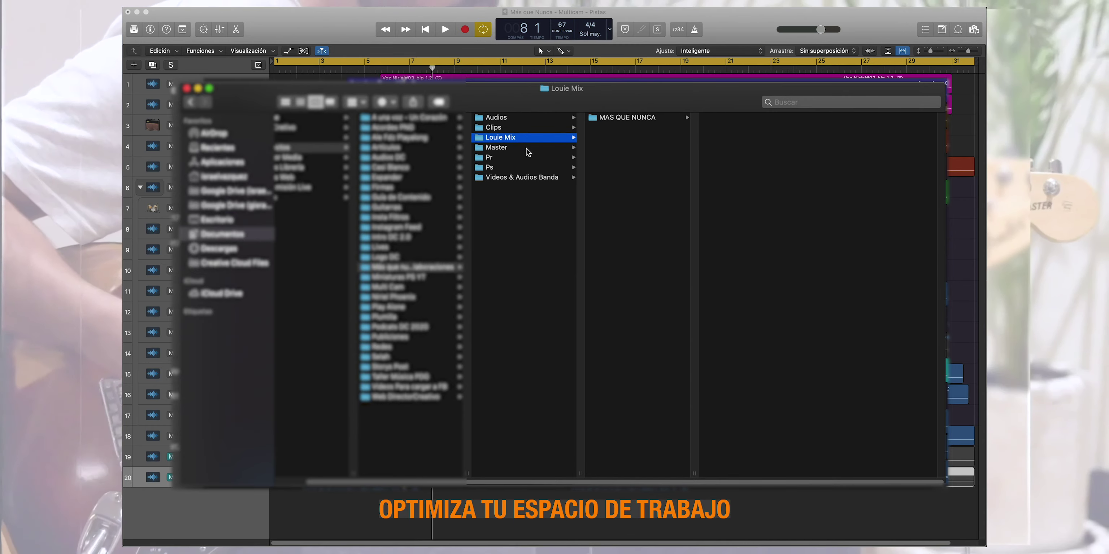
Open the Master folder and preview the Más que nunca - Colaboración DC.mp4 video, closing the preview when finished
key("Down")
left_click(618, 119)
key("space")
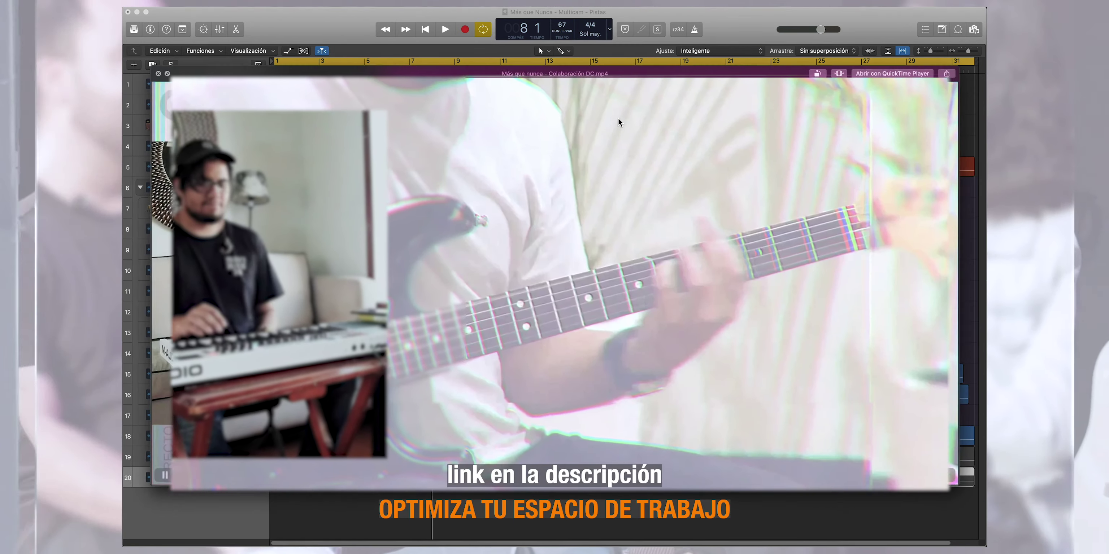
key("space")
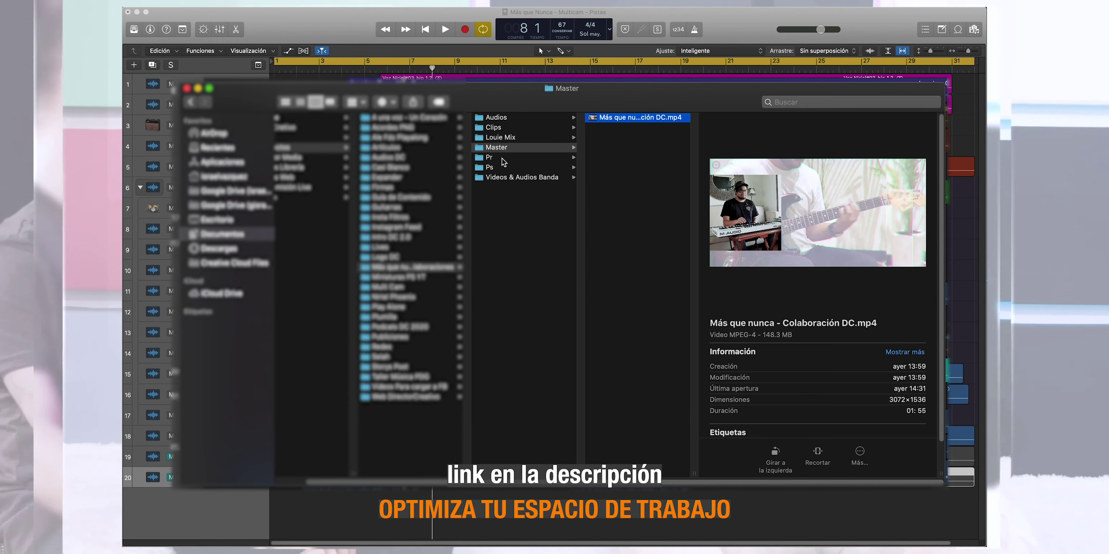
Look through the contents of the Pr, Ps and Videos & Audios Banda folders
left_click(501, 158)
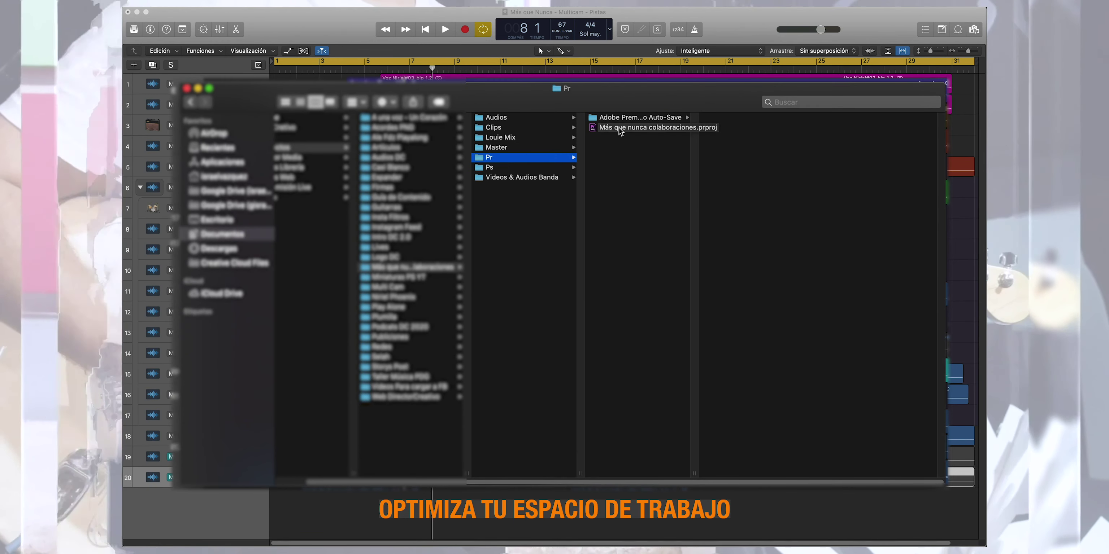
left_click(528, 169)
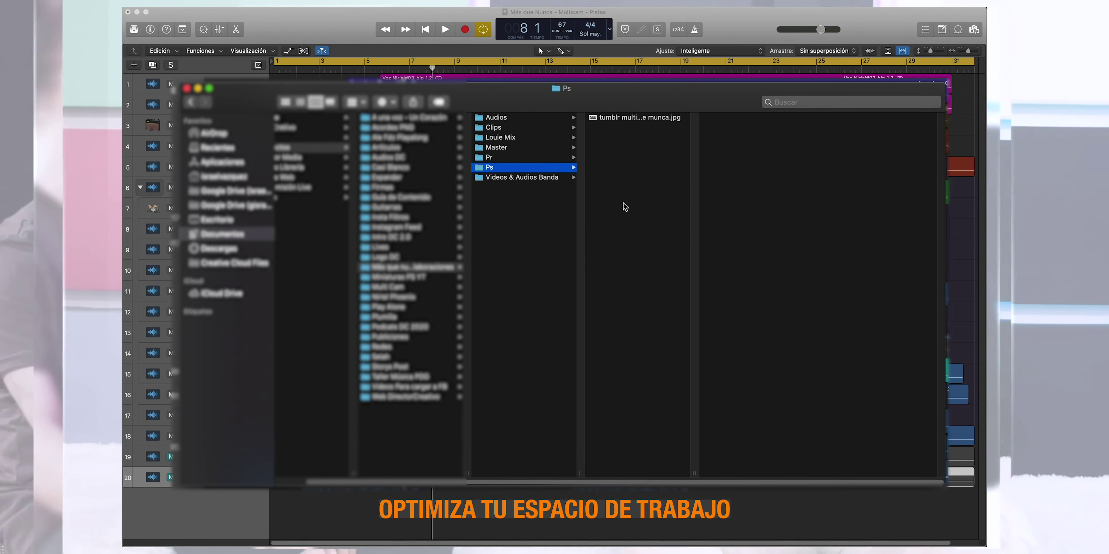
key("Down")
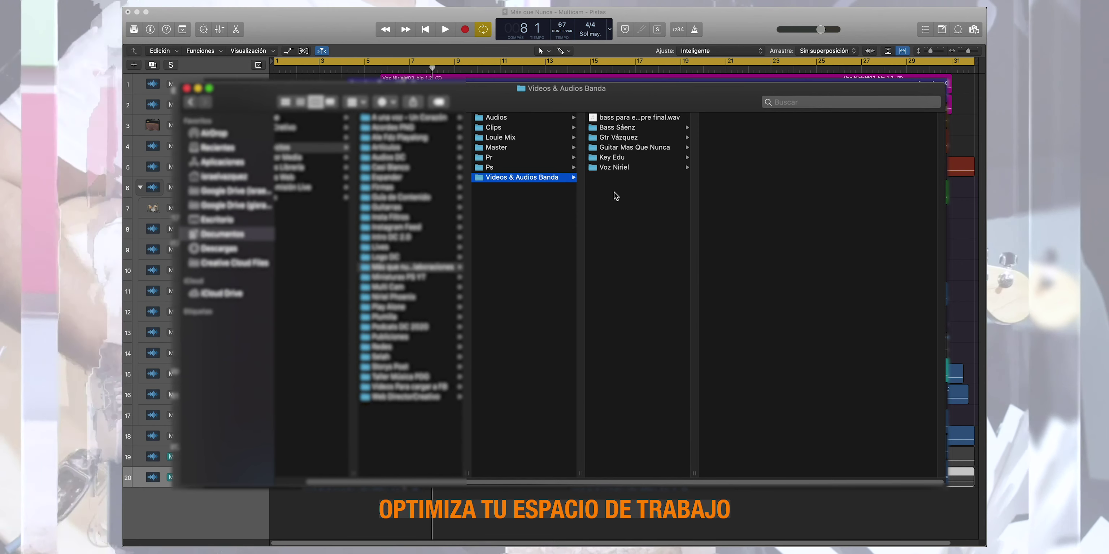
Open the bassist's folder and view the file details of IMG_2894.mov and the Click Multicam_3.aif track
left_click(631, 130)
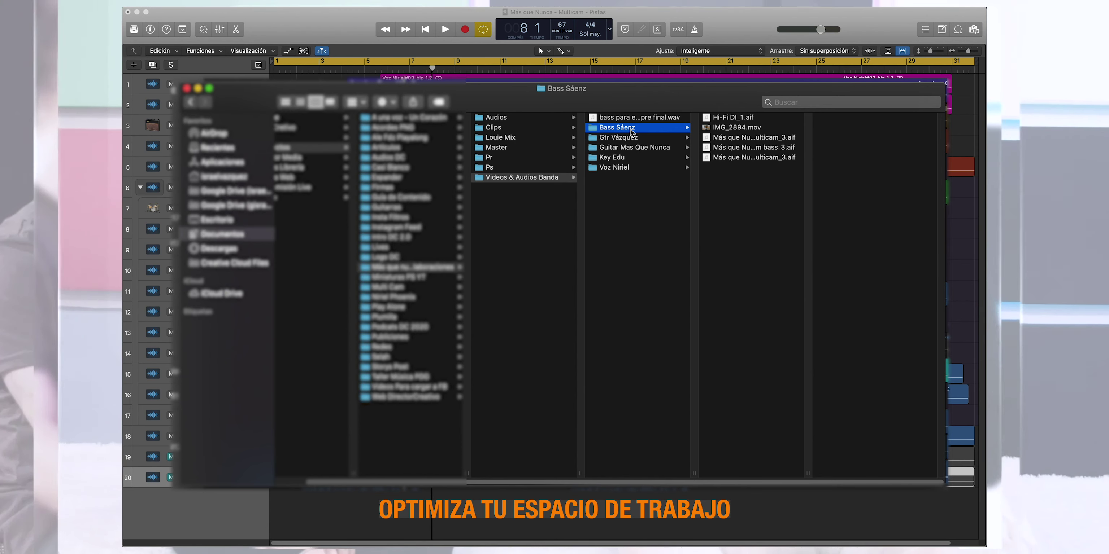
left_click(739, 130)
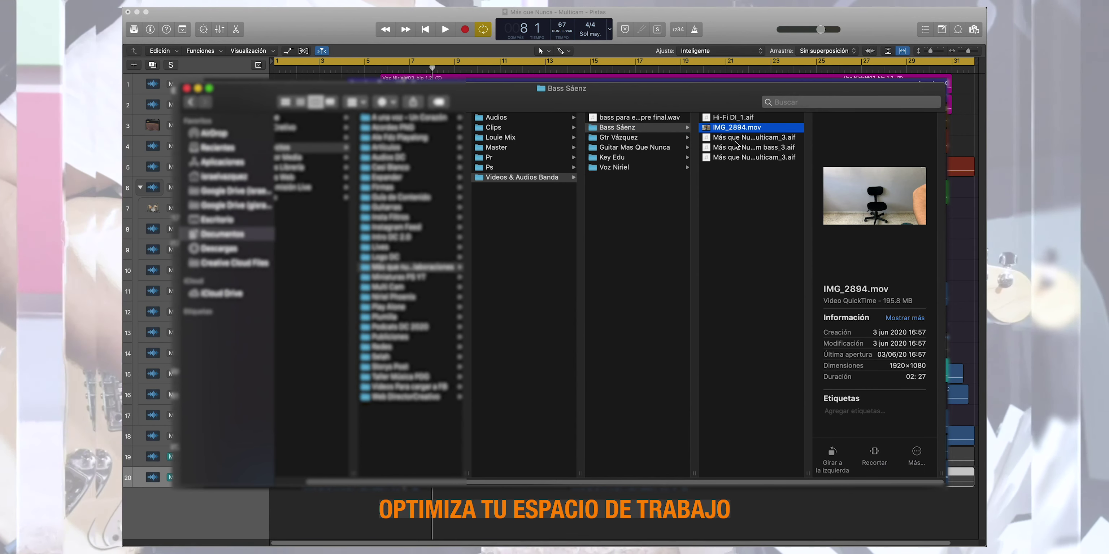
left_click(739, 138)
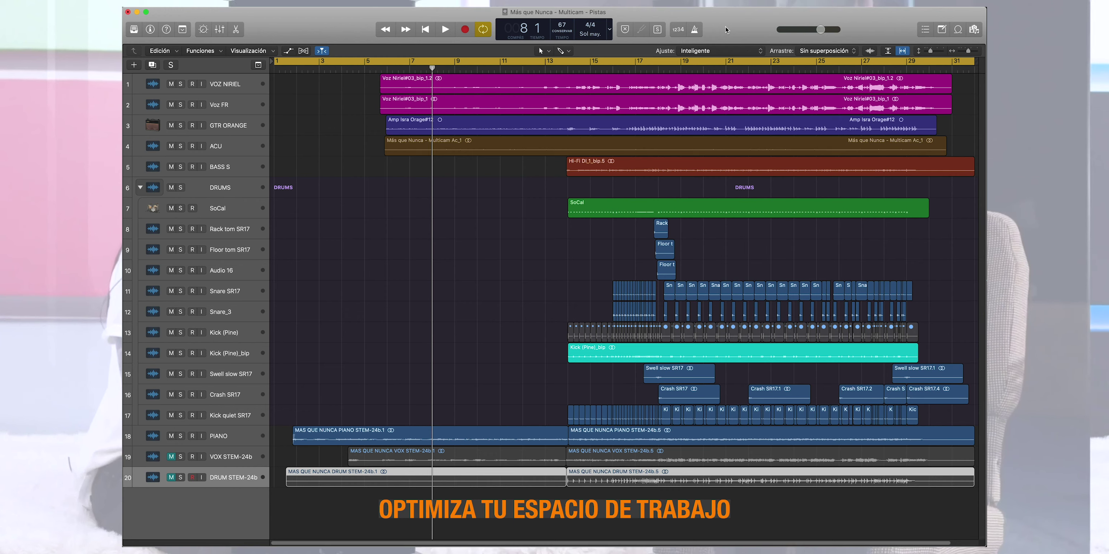
View the Más que Nunca - Multicam project, return to Finder and check the Pista Guia Multicam_3.aif and Multicam bass_3.aif details
left_click(724, 26)
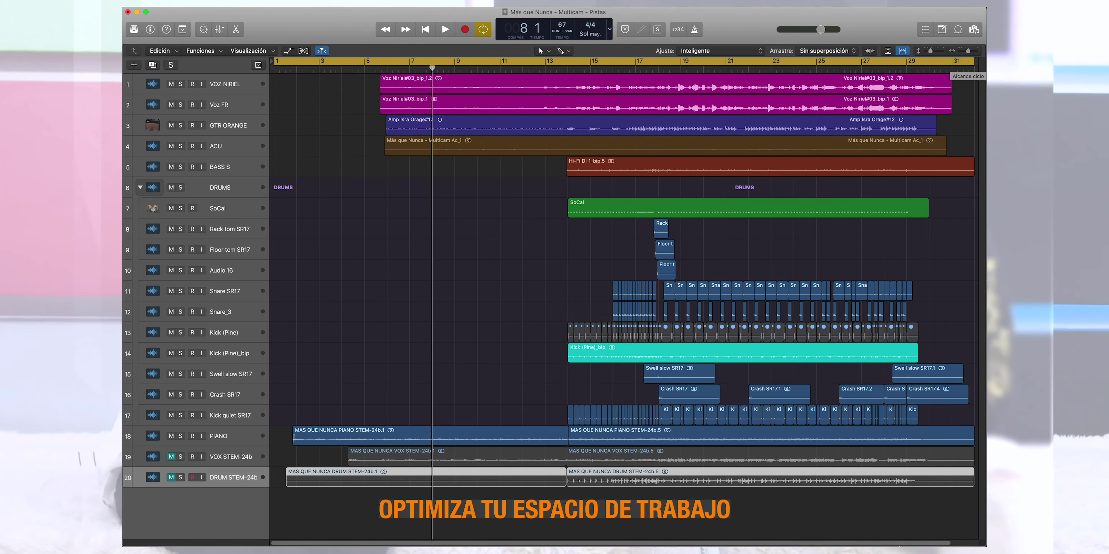
left_click(659, 537)
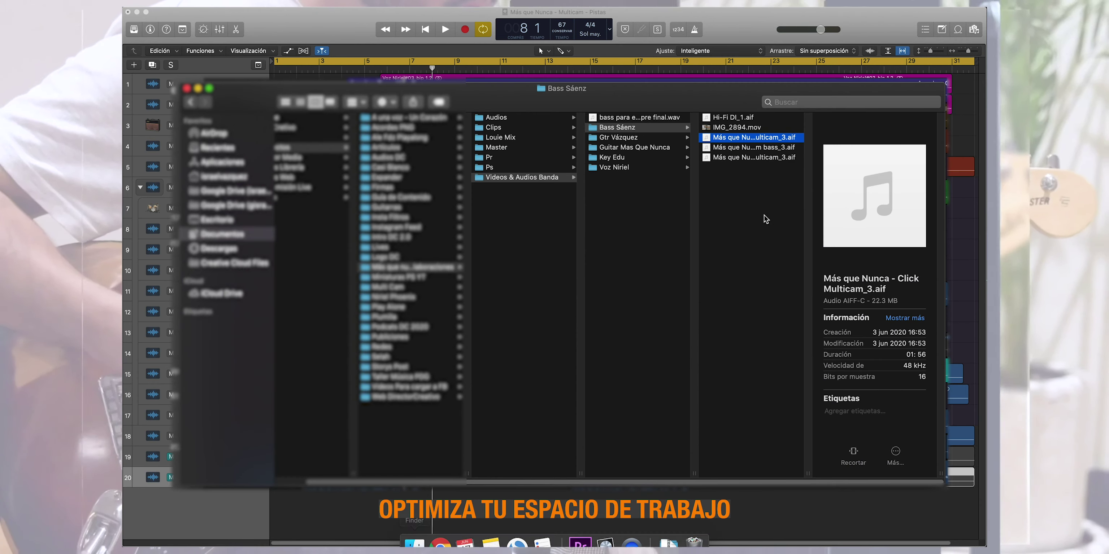
key("Down")
key("Down")
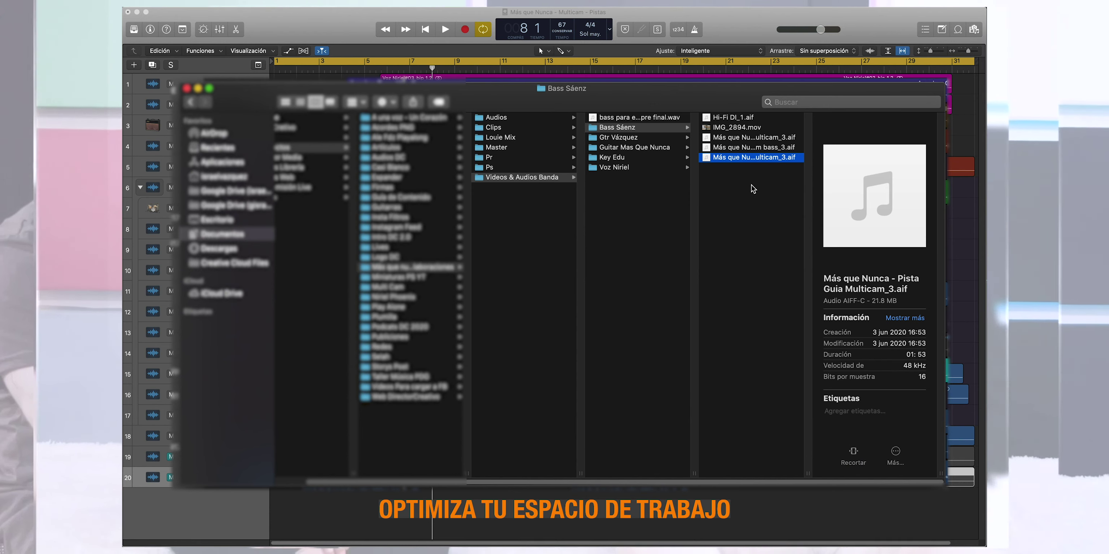
left_click(731, 149)
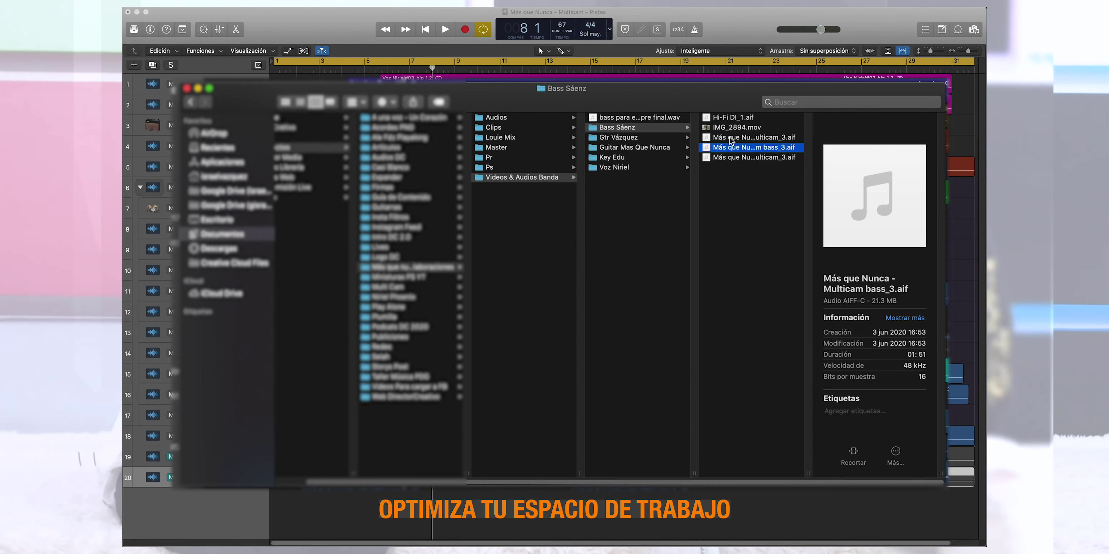
Compare the duration and sample rate of Click Multicam_3.aif with those of Hi-Fi DI_1.aif
left_click(729, 137)
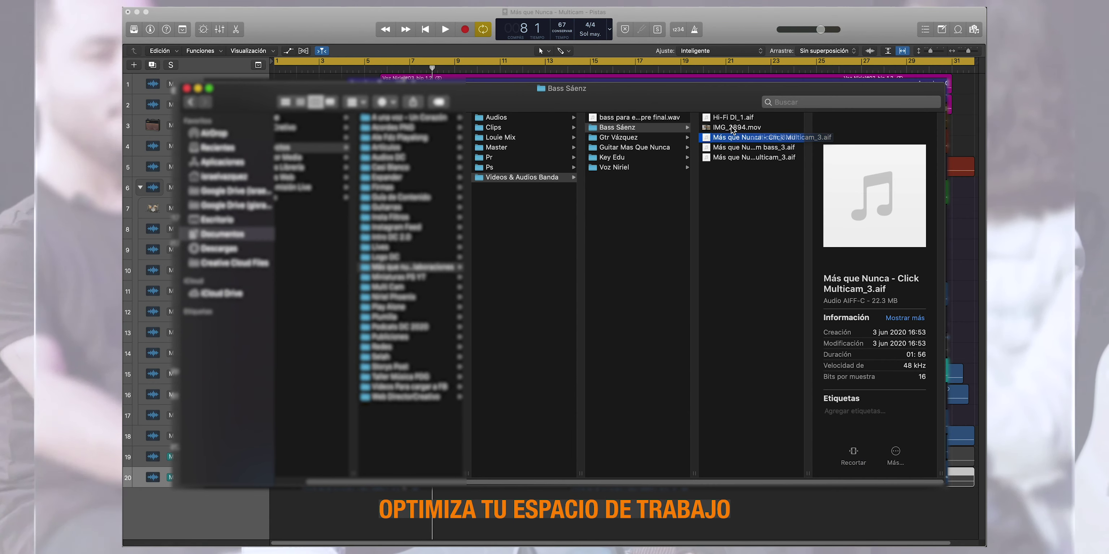
left_click(733, 119)
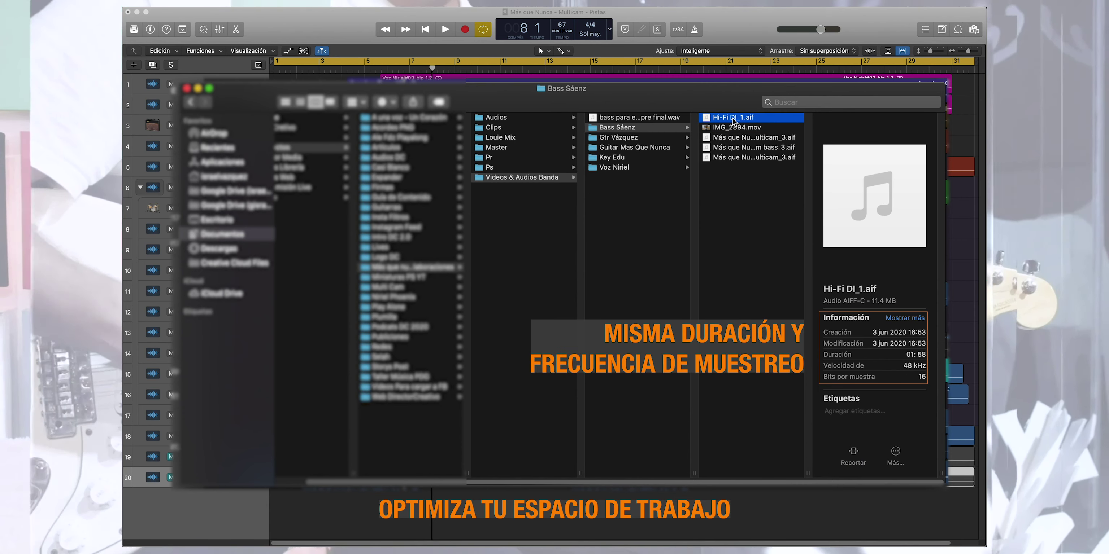
left_click(747, 136)
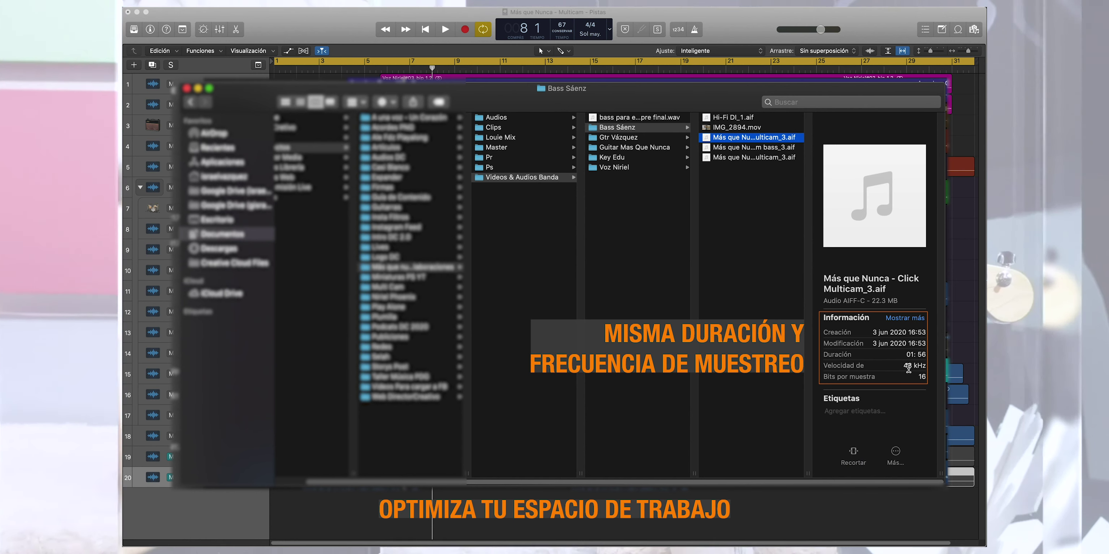
left_click(744, 118)
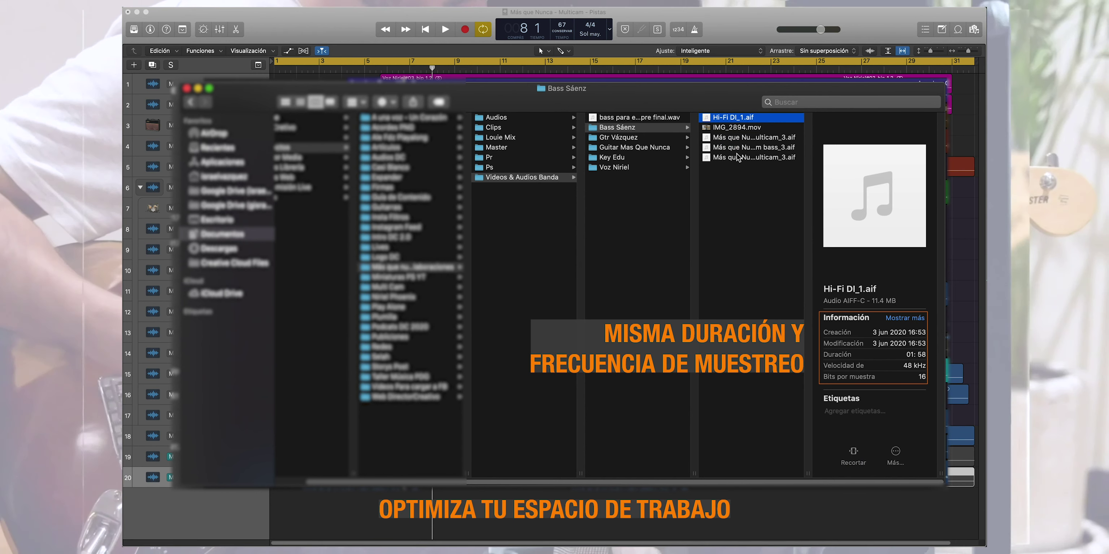
left_click(738, 138)
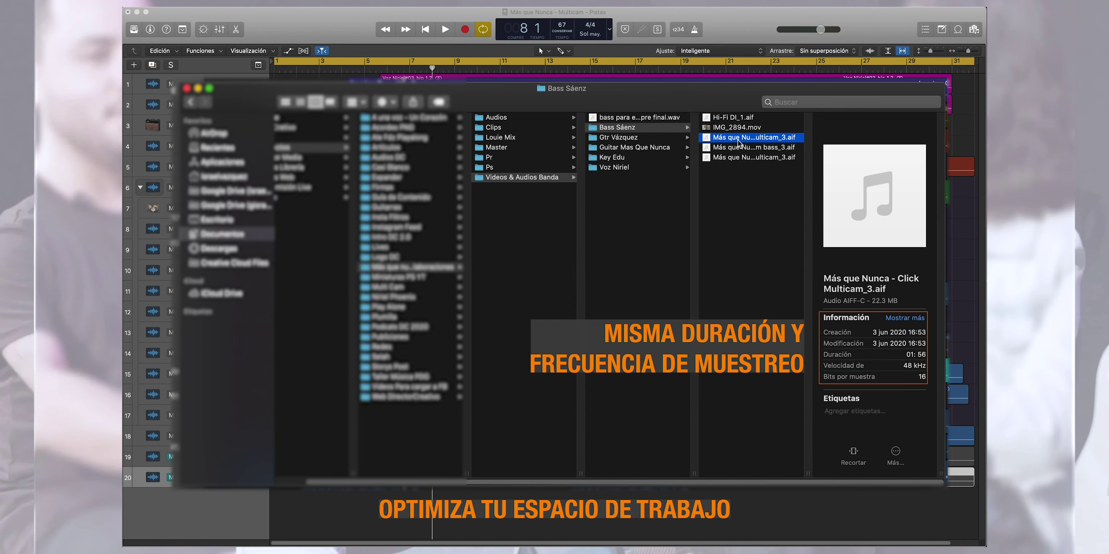
Check the bit depth of Pista Guia Multicam_3.aif and step back through the bass files to Hi-Fi DI_1.aif and IMG_2894.mov
left_click(739, 157)
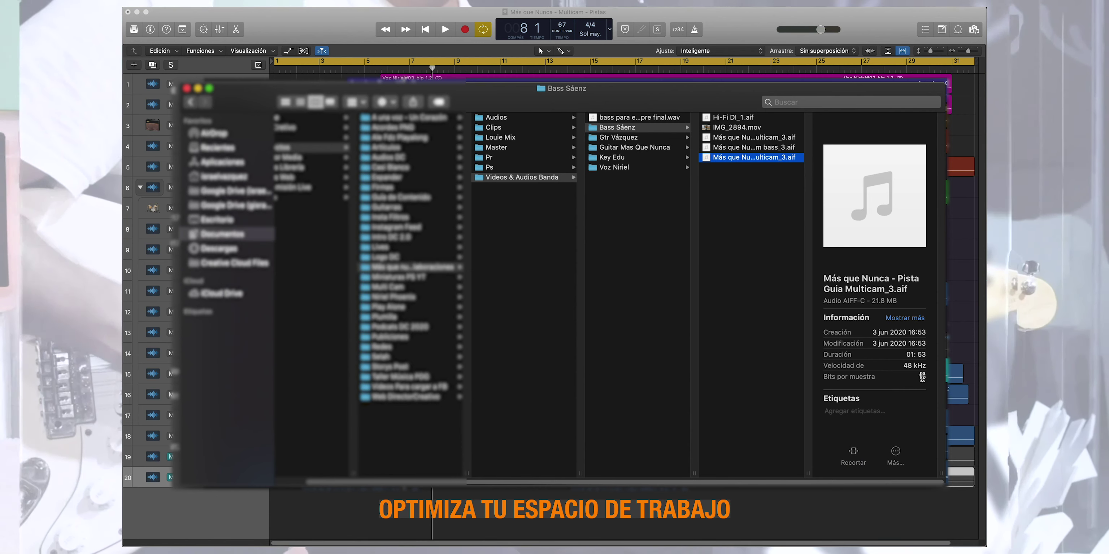
left_click(919, 377)
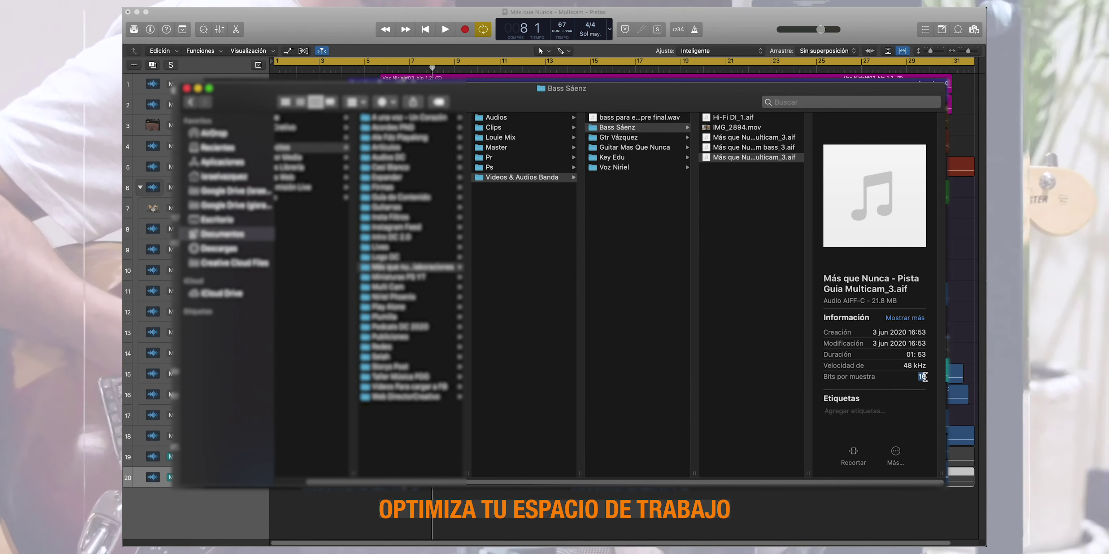
left_click(753, 157)
key("Up")
key("Up")
key("Up")
key("Up")
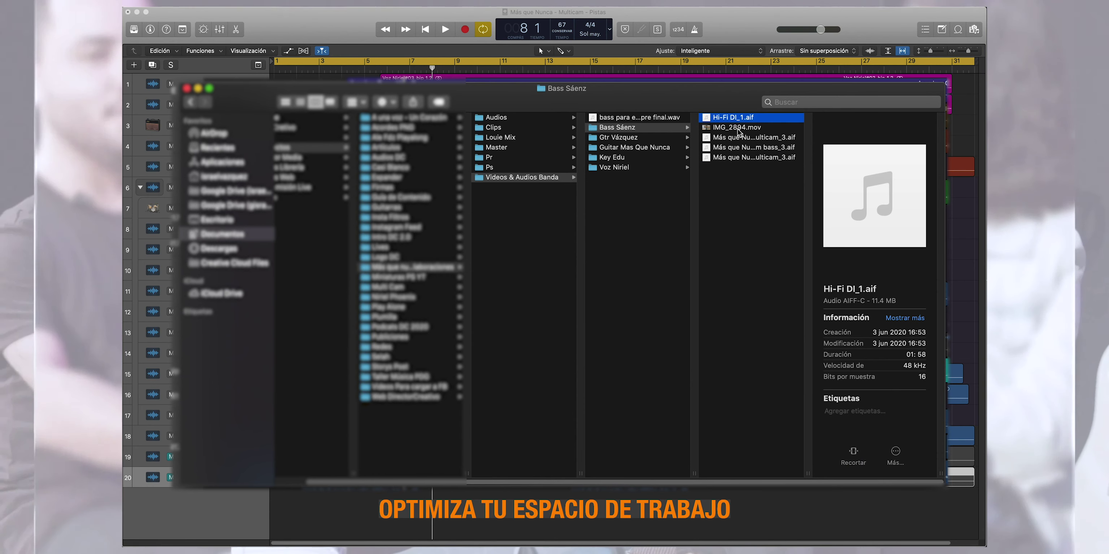
left_click(739, 128)
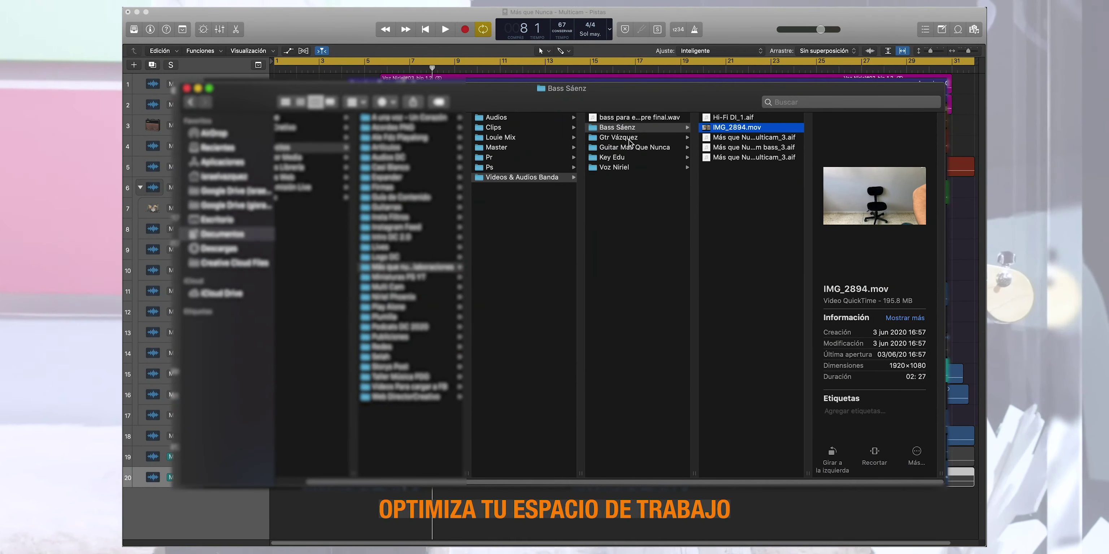
Review the files in both guitar folders, including Gtr.MOV, IMG_2907.mov, the Multicam tracks and Natural Stereo_1.aif
left_click(630, 141)
left_click(727, 118)
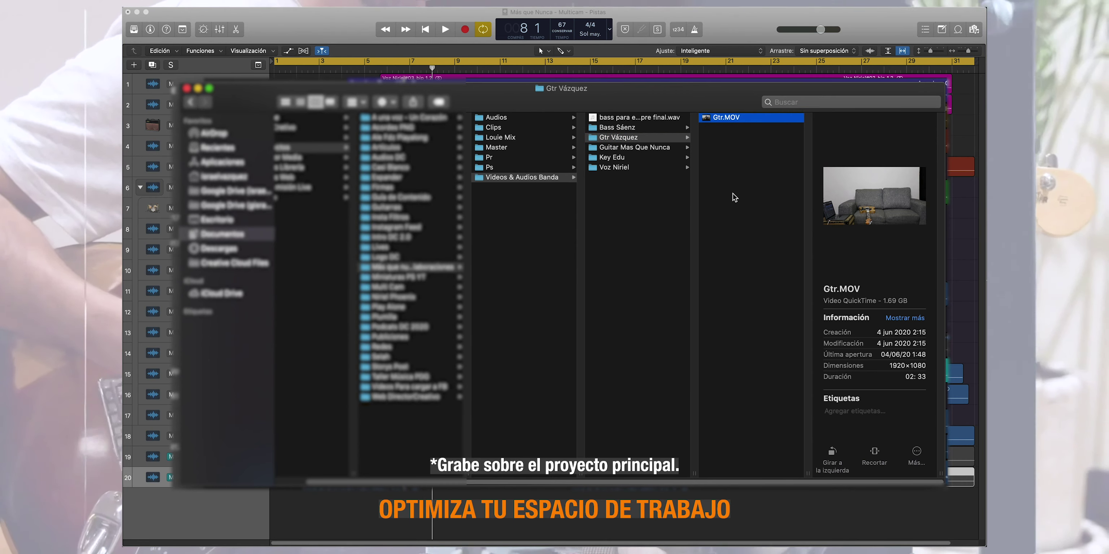
left_click(653, 148)
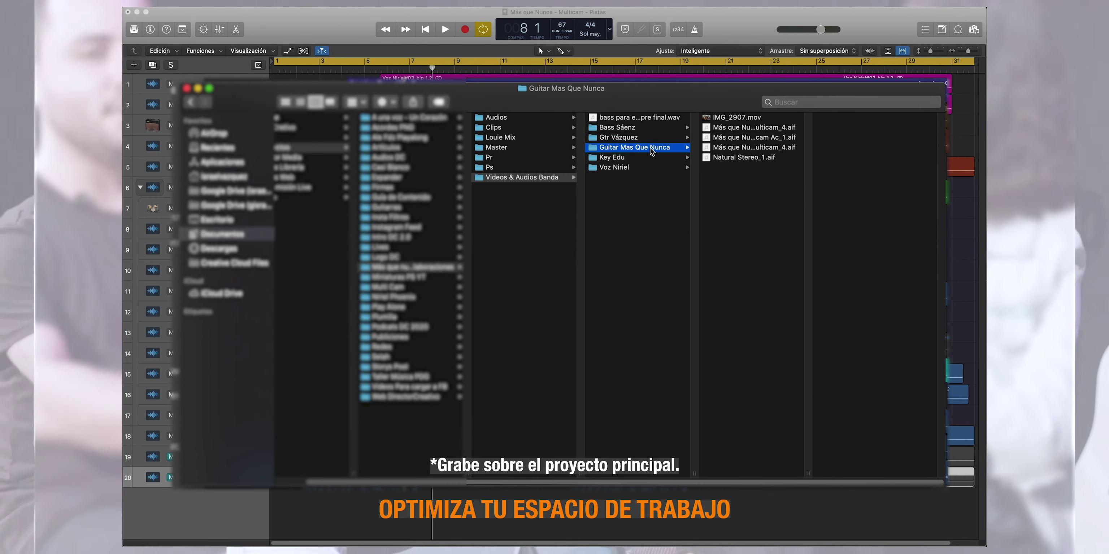
left_click(731, 120)
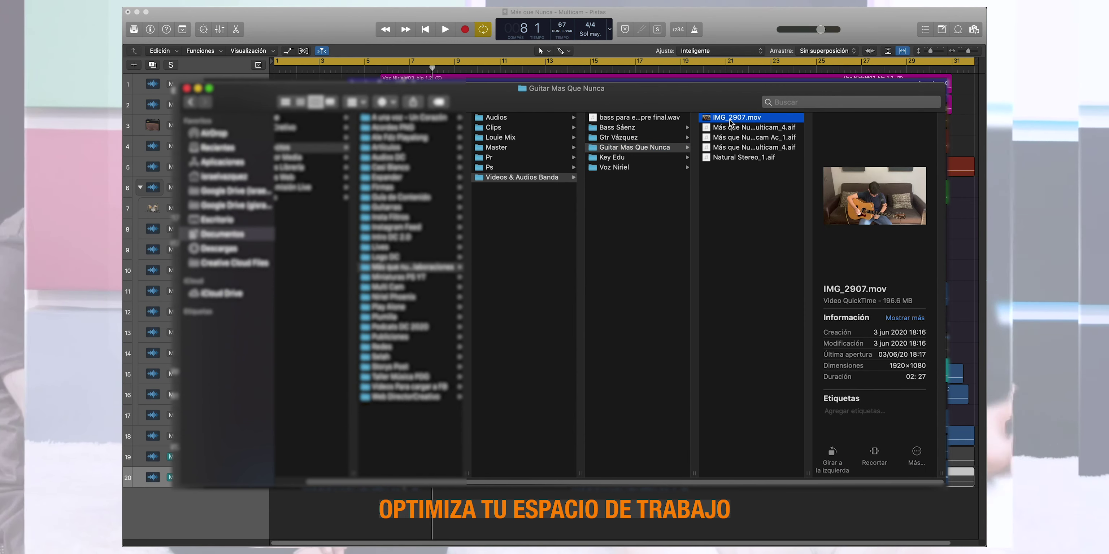
key("Down")
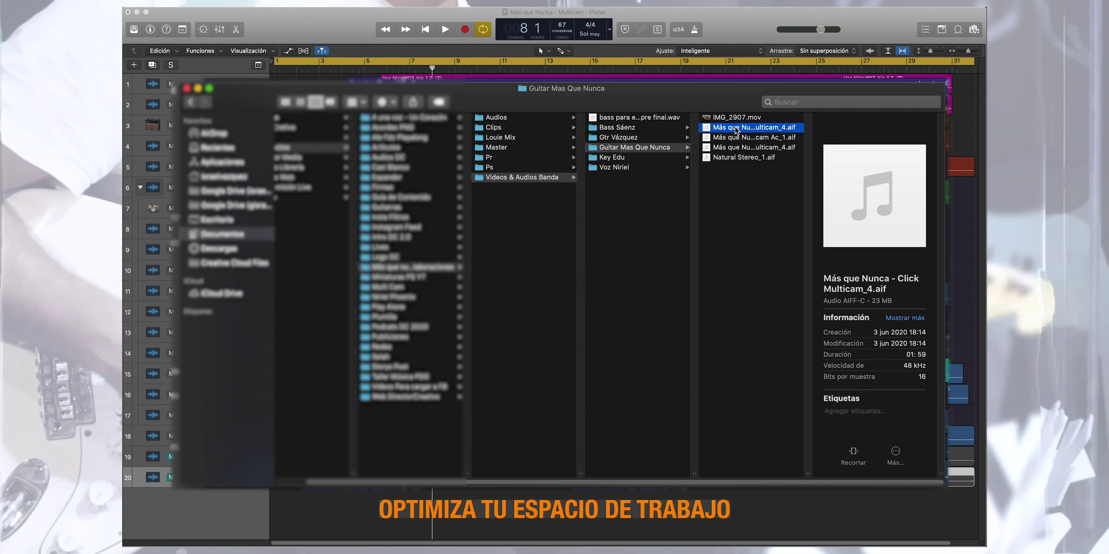
key("Down")
key("Down")
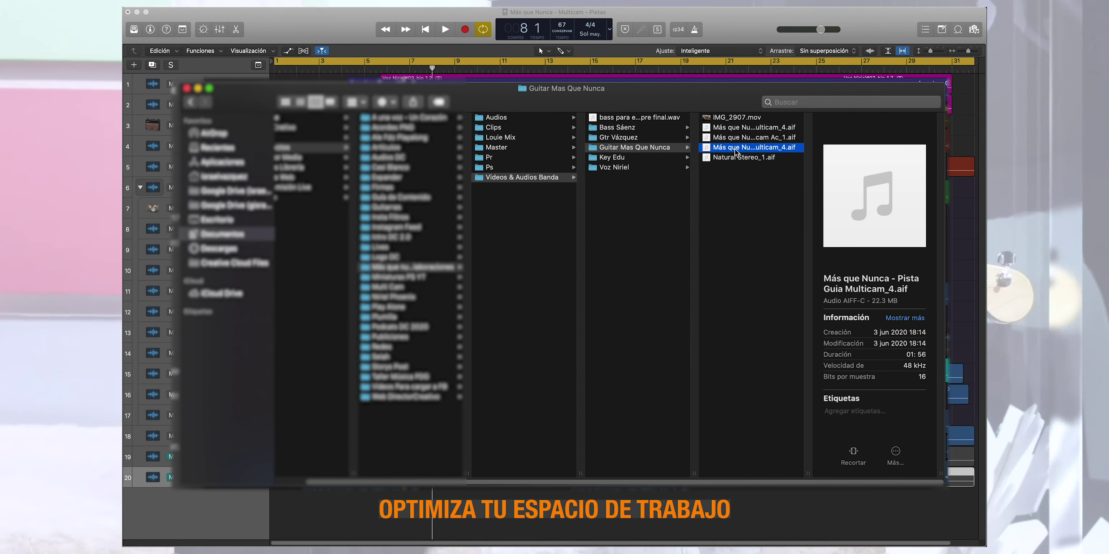
left_click(734, 157)
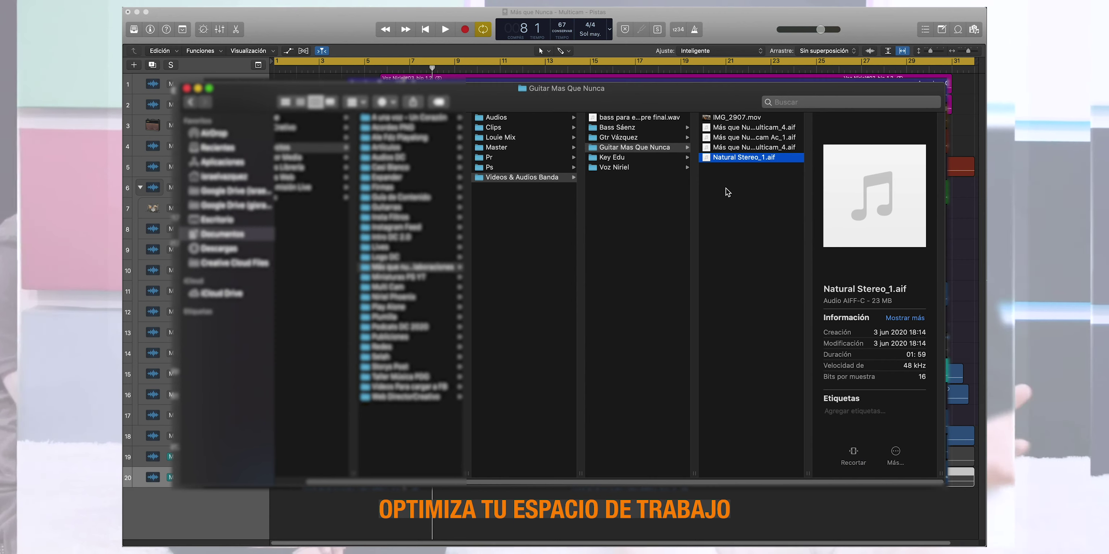
Open the keyboardist's folder and review the details of its three Mas que nunca videos and Mas que nunca.wav
left_click(612, 157)
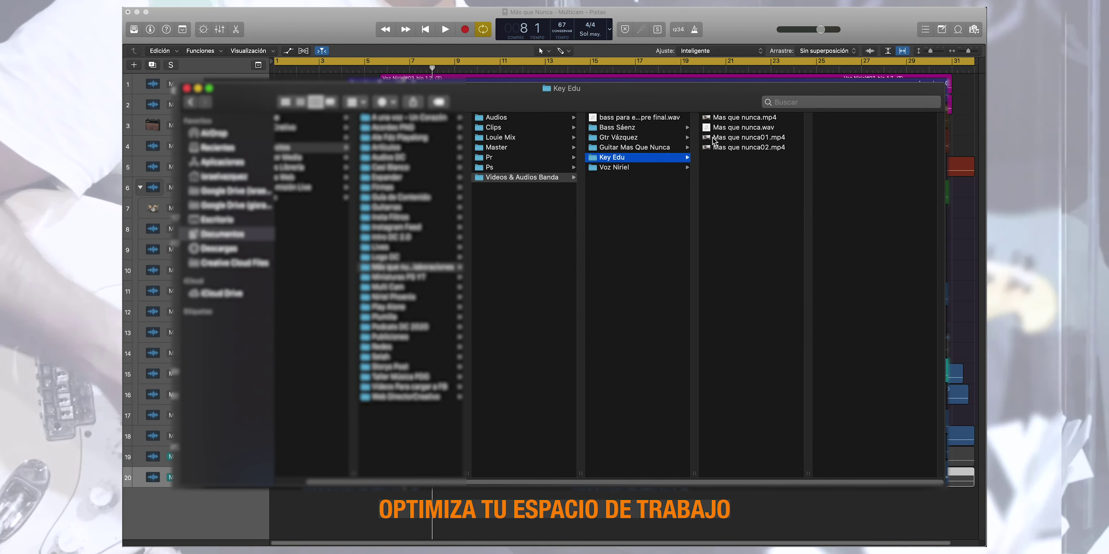
left_click(729, 118)
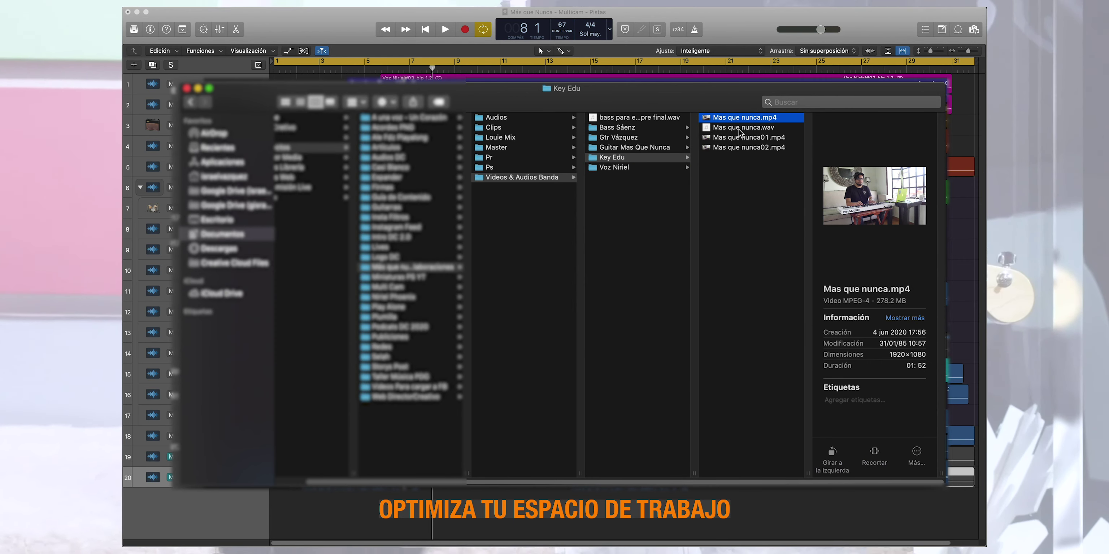
left_click(739, 128)
left_click(737, 138)
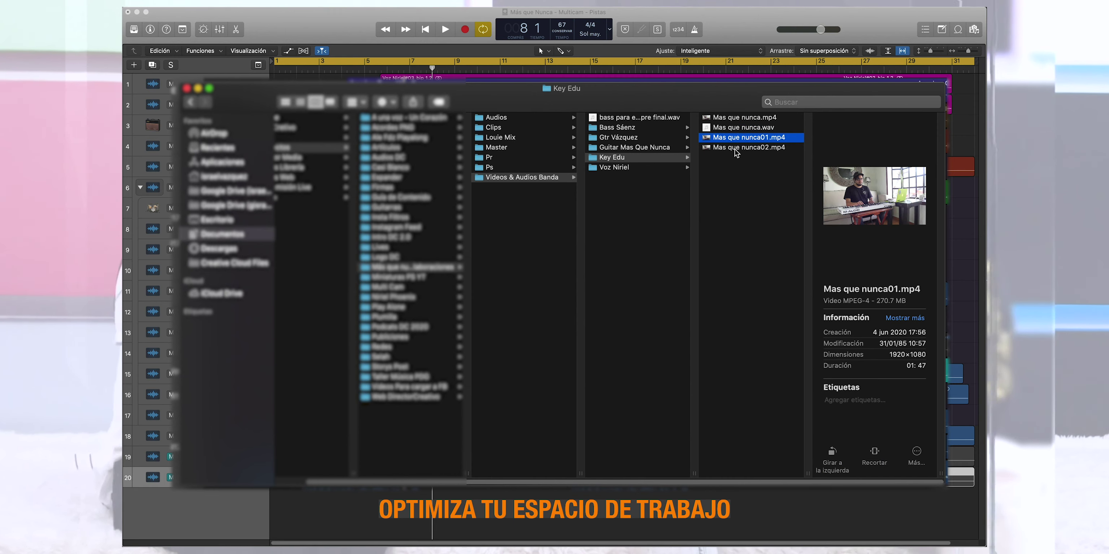
left_click(737, 148)
left_click(737, 129)
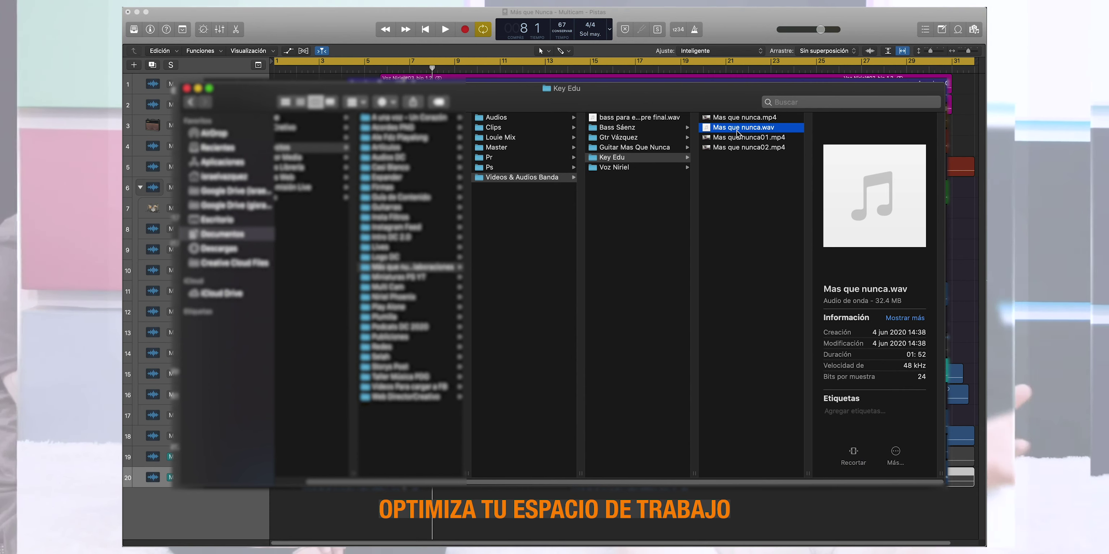
Check the MVI_8286.MOV details in the vocalist's folder and return to the keyboardist's folder
left_click(634, 169)
left_click(727, 118)
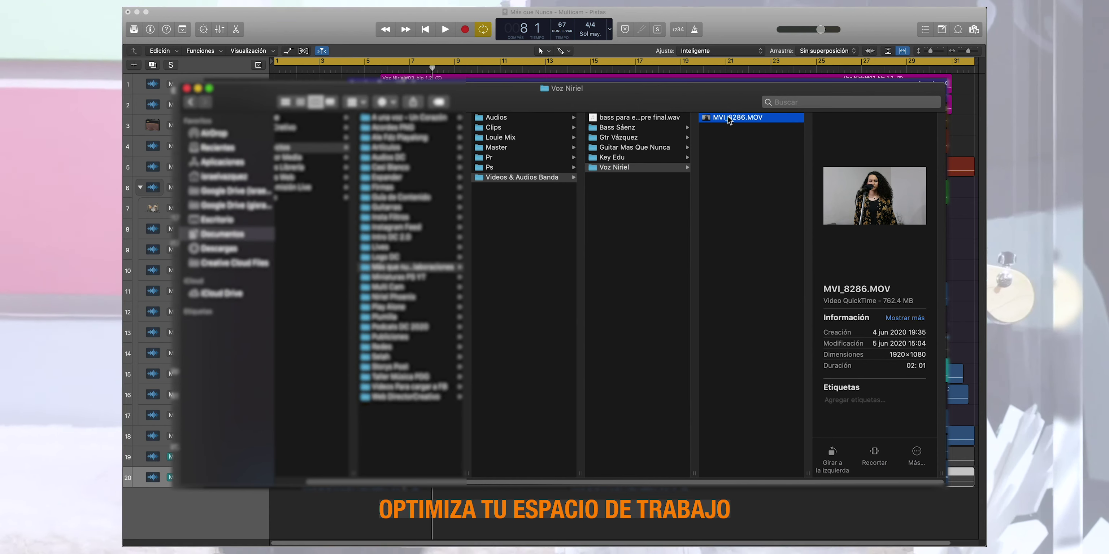
left_click(634, 158)
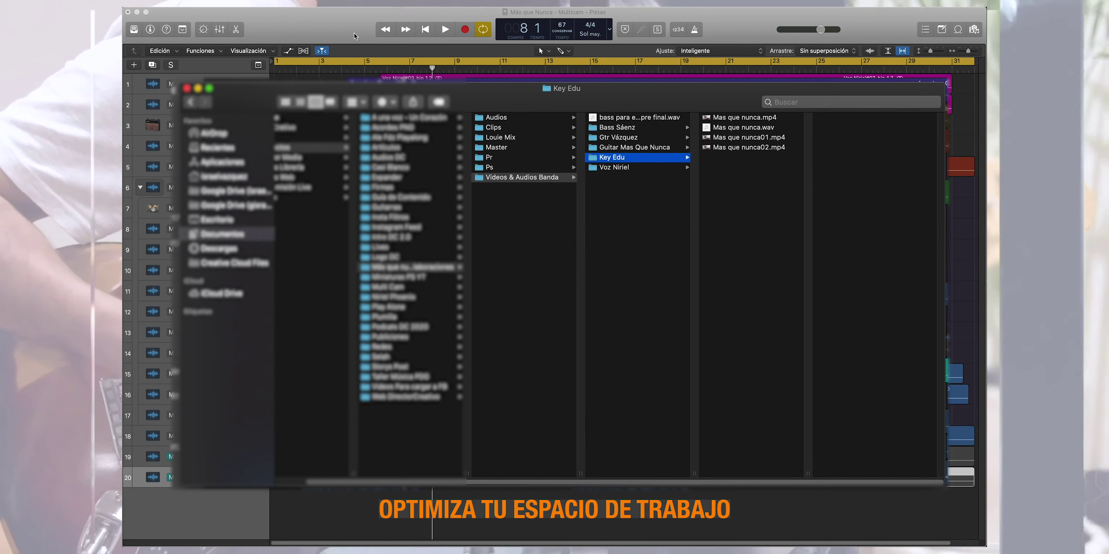
Switch to Logic Pro and select the vocal region on the Voz FR track
left_click(470, 135)
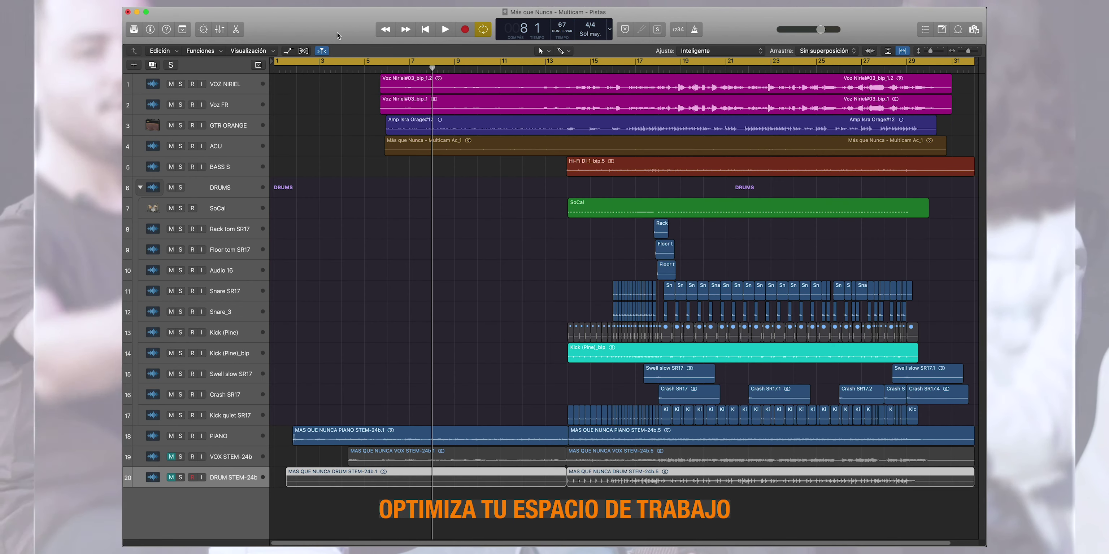
left_click(406, 101)
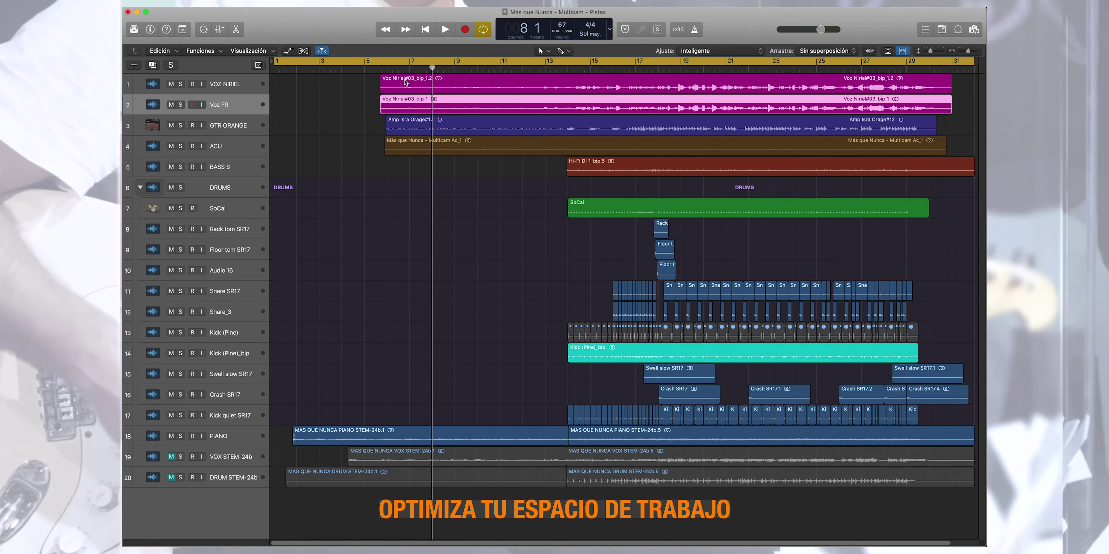
Go through the instrument tracks by selecting the regions on the top vocal, GTR ORANGE, ACU and BASS S tracks in turn
left_click(404, 82)
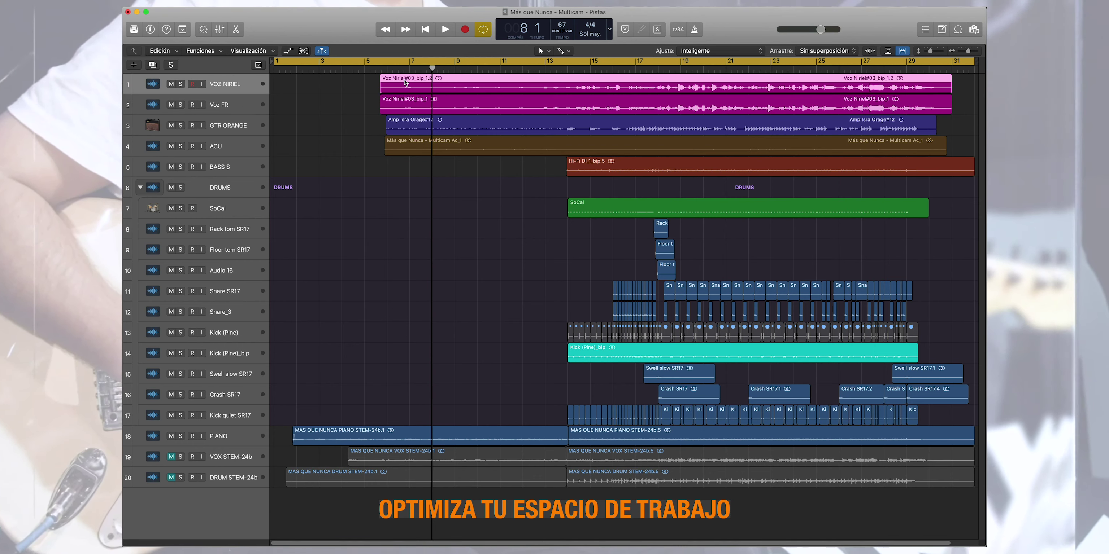
left_click(410, 122)
left_click(413, 143)
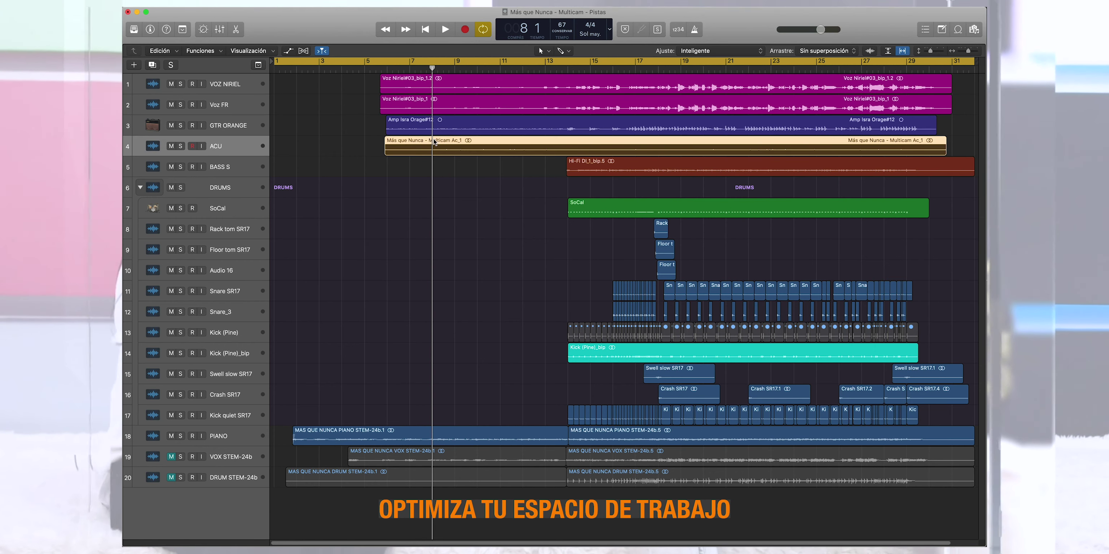
left_click(599, 167)
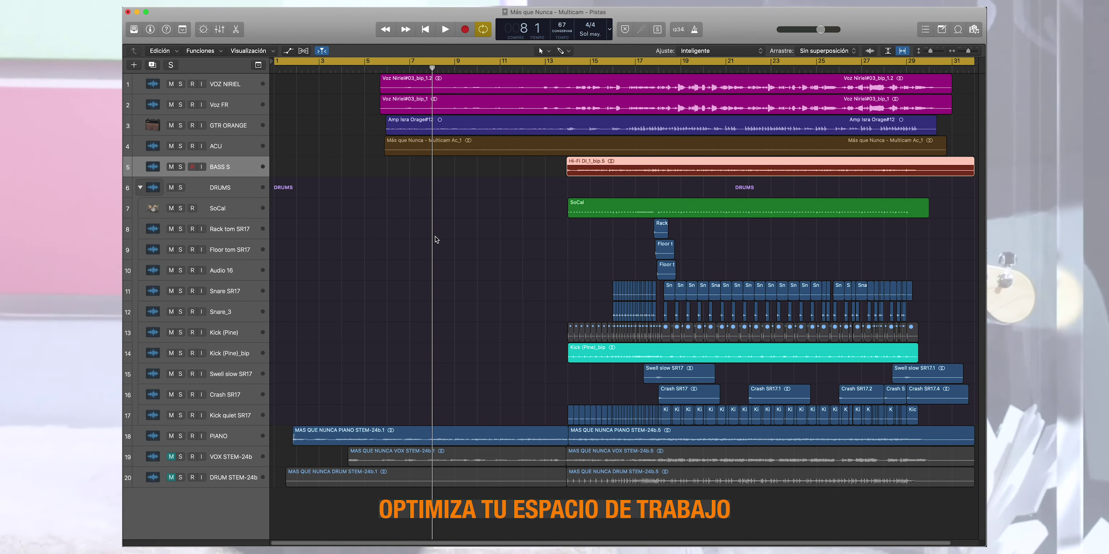
Switch to Premiere Pro and review the project's bins, selecting Ac and Bass and looking through the remaining items in the list
mouse_move(516, 547)
left_click(580, 530)
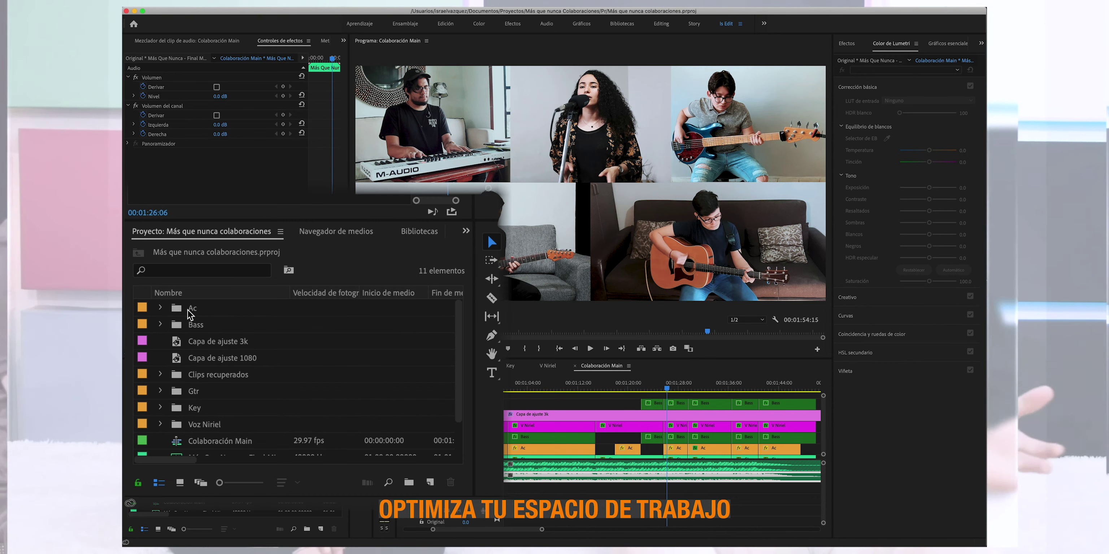
left_click(178, 308)
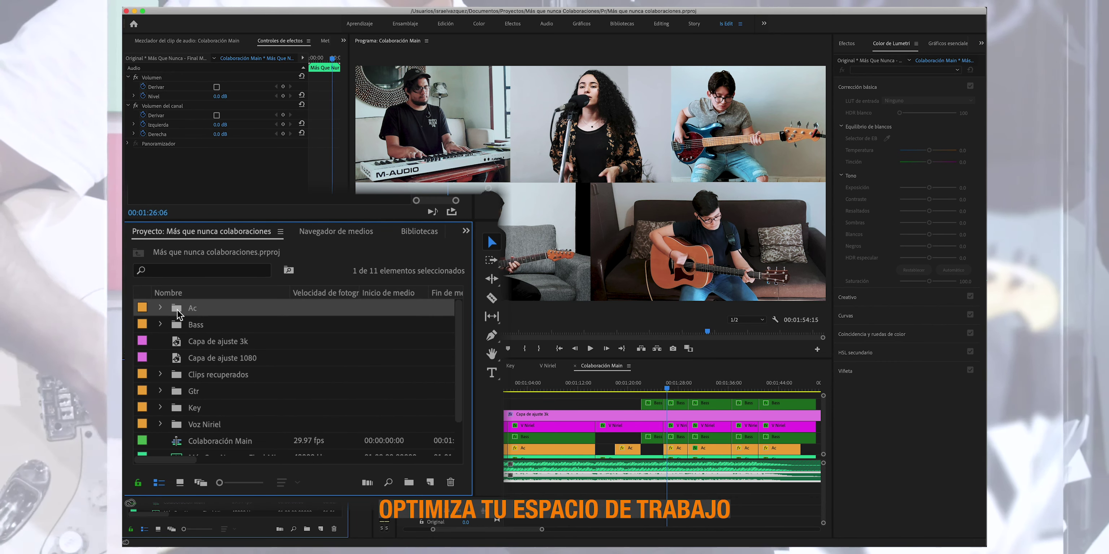
left_click(194, 330)
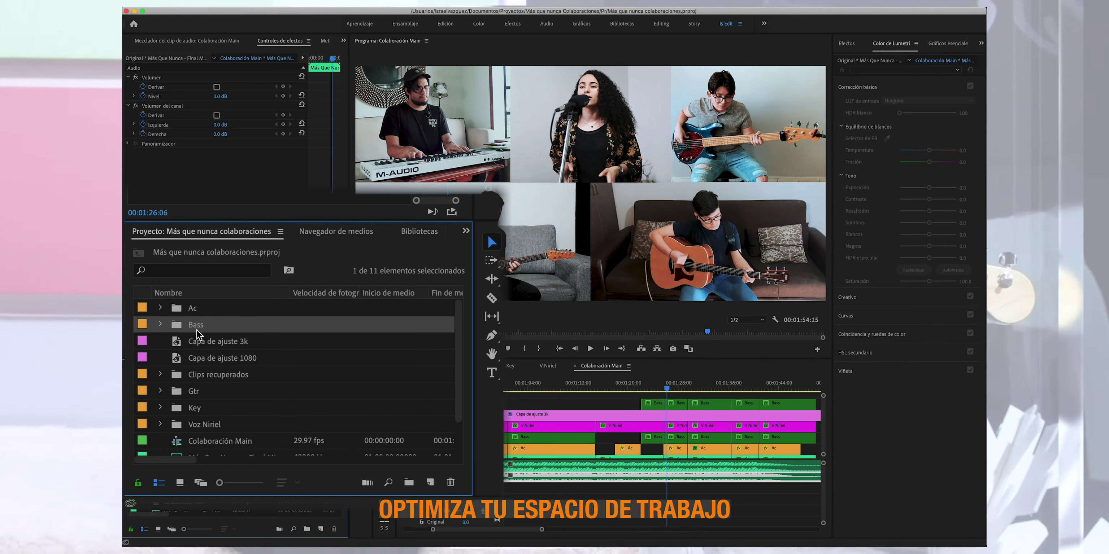
scroll(203, 352, "down", 2)
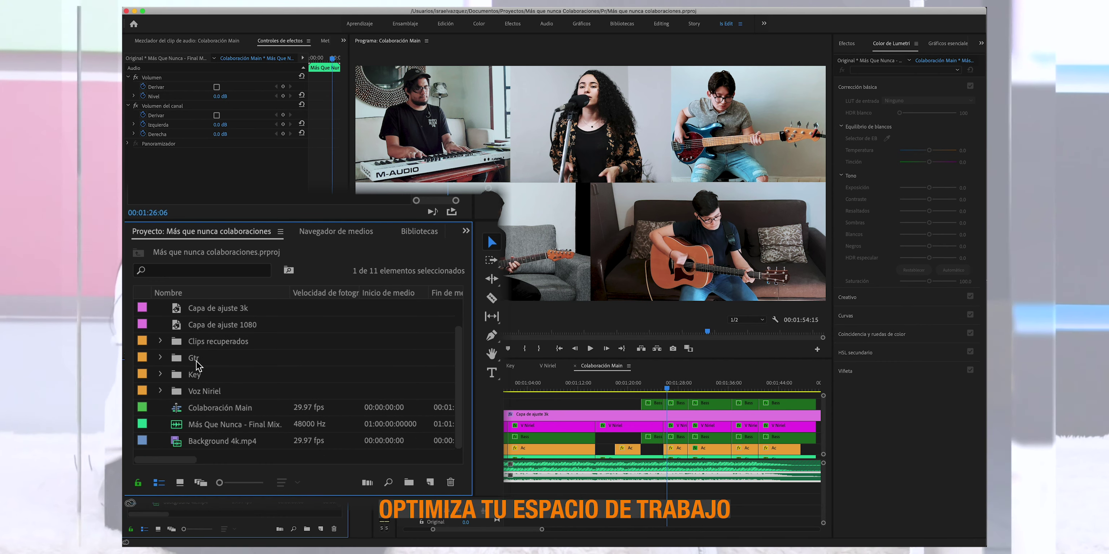